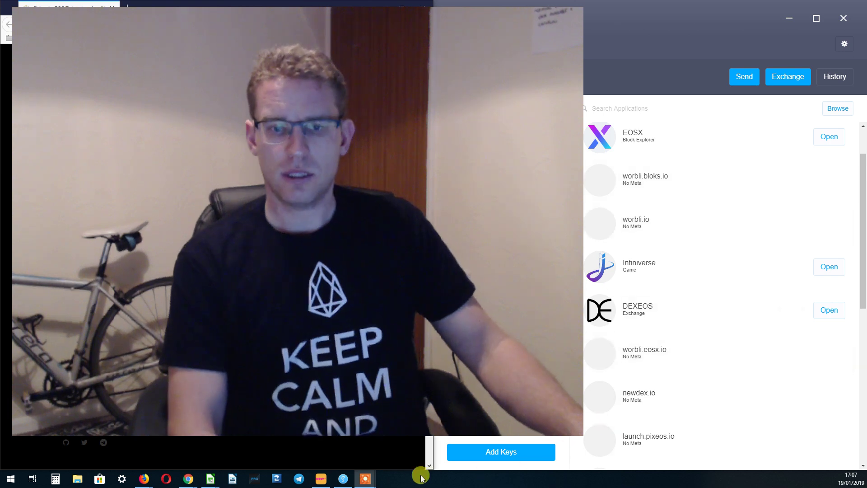
mouse_move(361, 481)
click(373, 402)
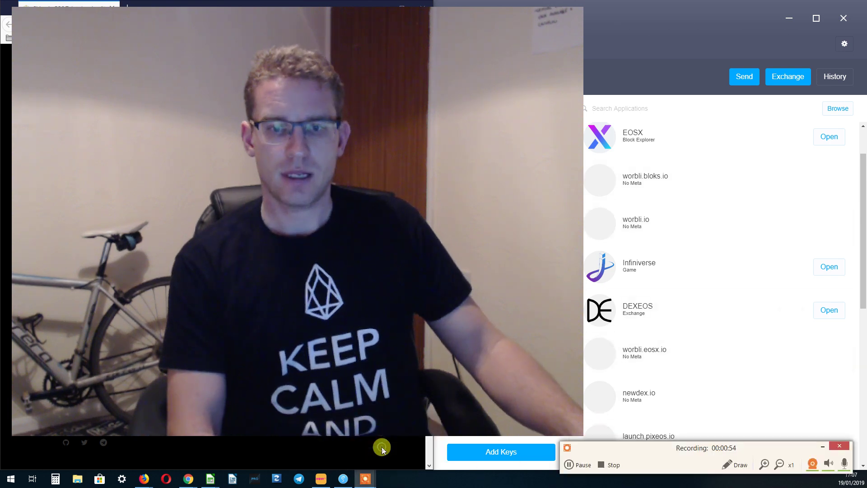
click(812, 463)
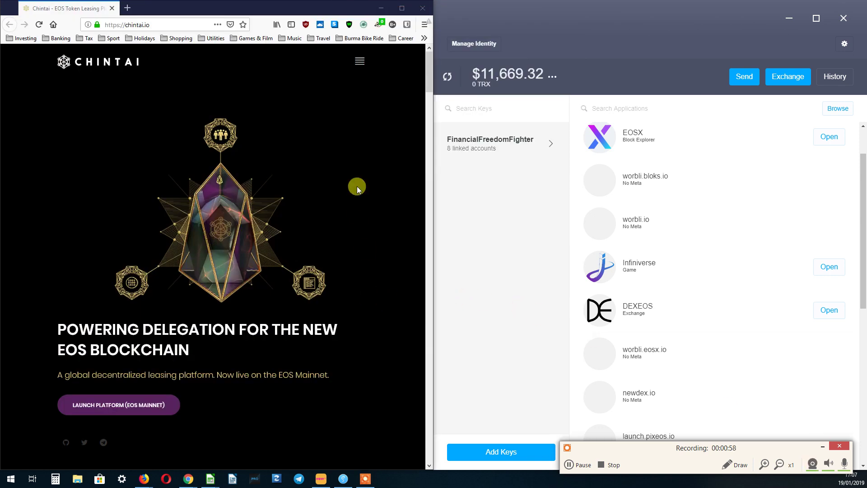
Launch the Chintai leasing platform on the EOS Mainnet from the chintai.io home page
click(152, 23)
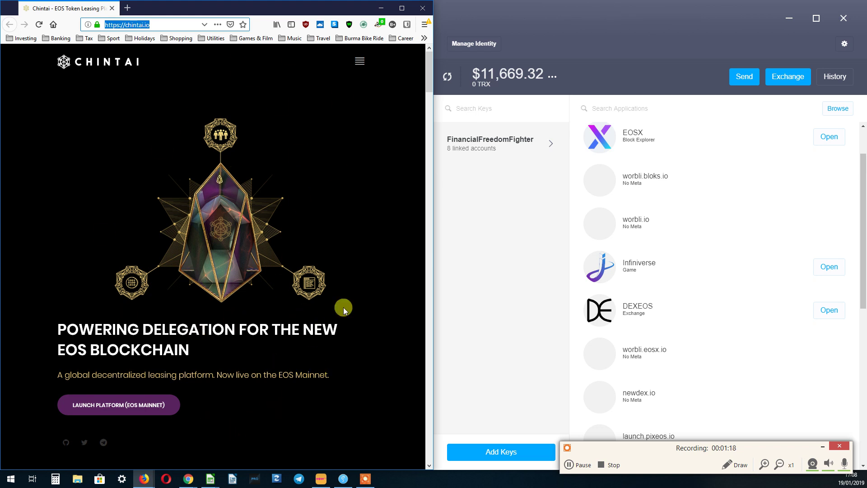
click(120, 409)
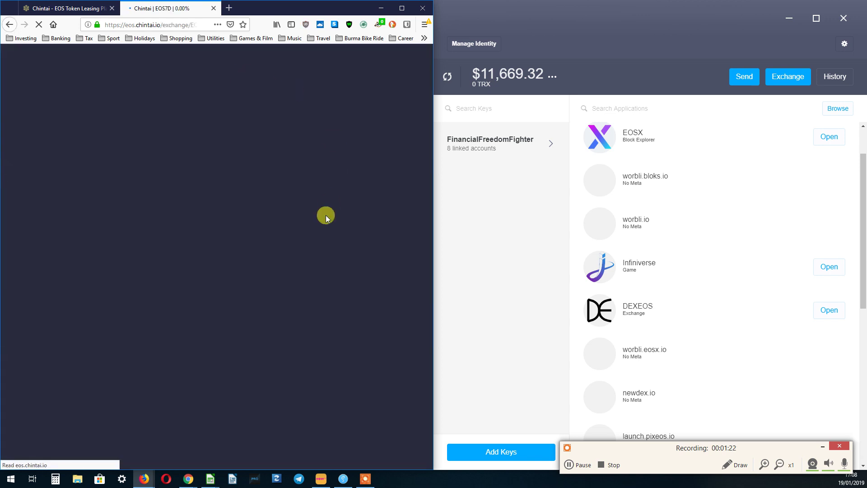
scroll(209, 198, down, 3)
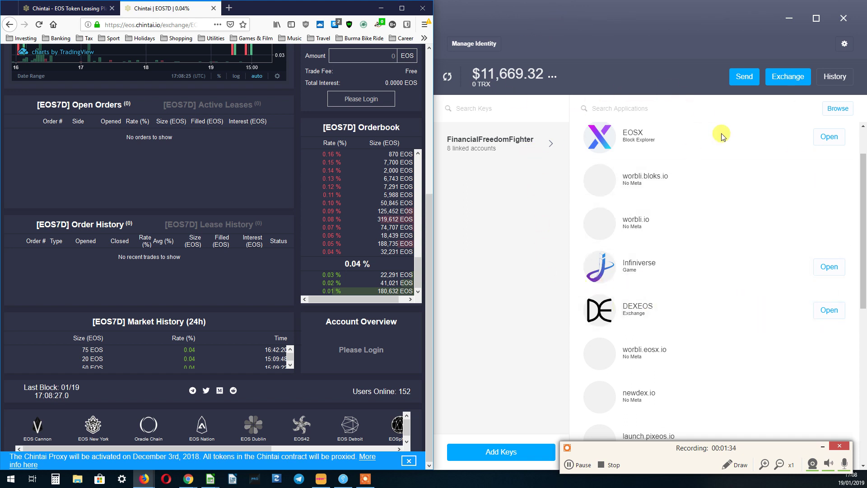
Minimize the Scatter wallet window and maximize the browser window showing the EOS7D exchange
click(790, 20)
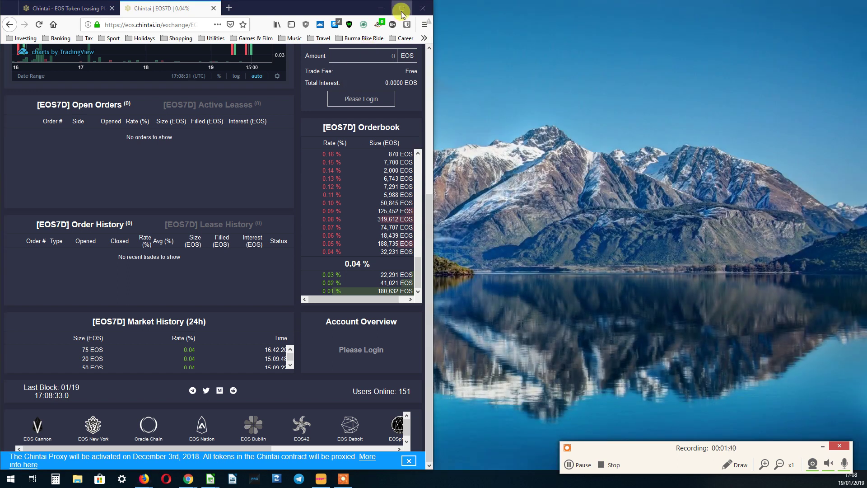
click(401, 12)
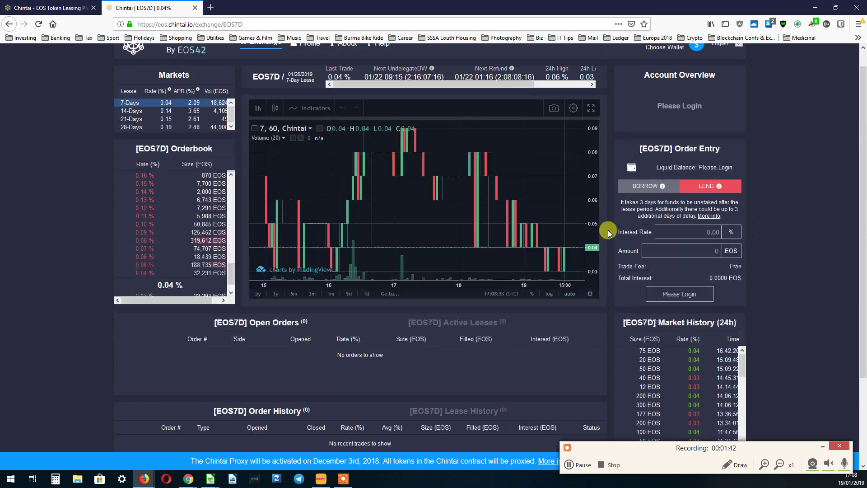
scroll(608, 233, up, 1)
scroll(518, 304, up, 1)
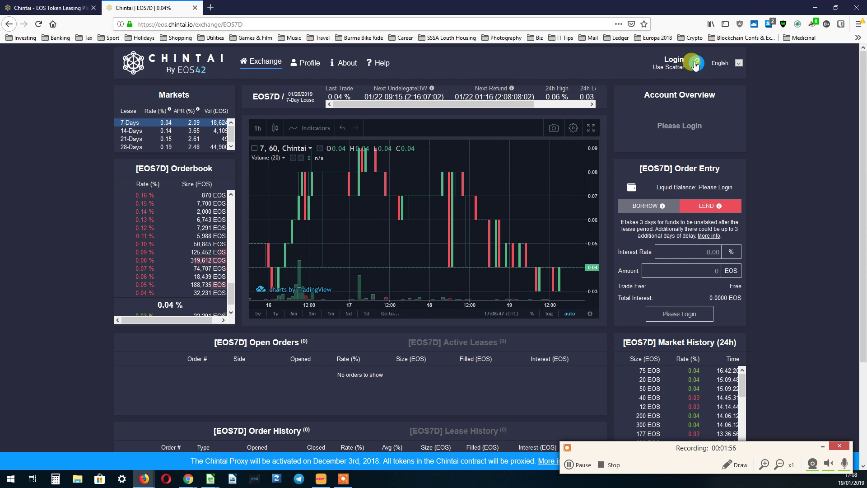
click(823, 446)
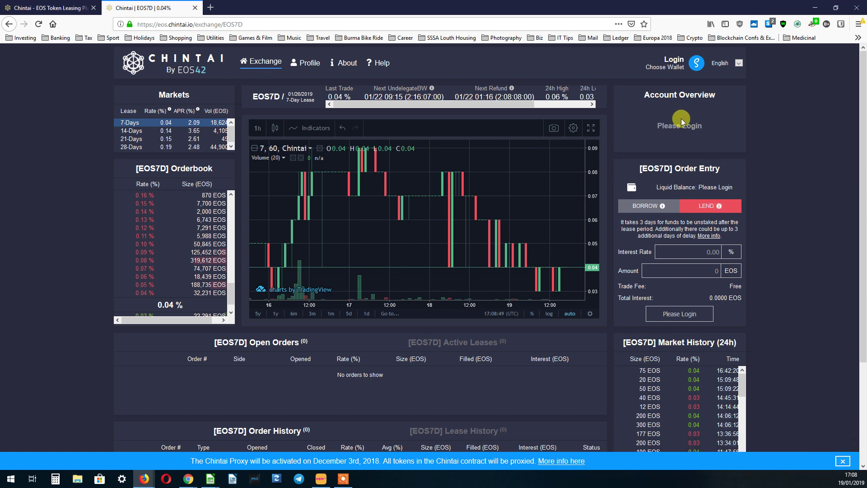
Allow eos.chintai.io to link with Scatter and, after reloading the page, log in with the first listed EOS Mainnet account
click(696, 64)
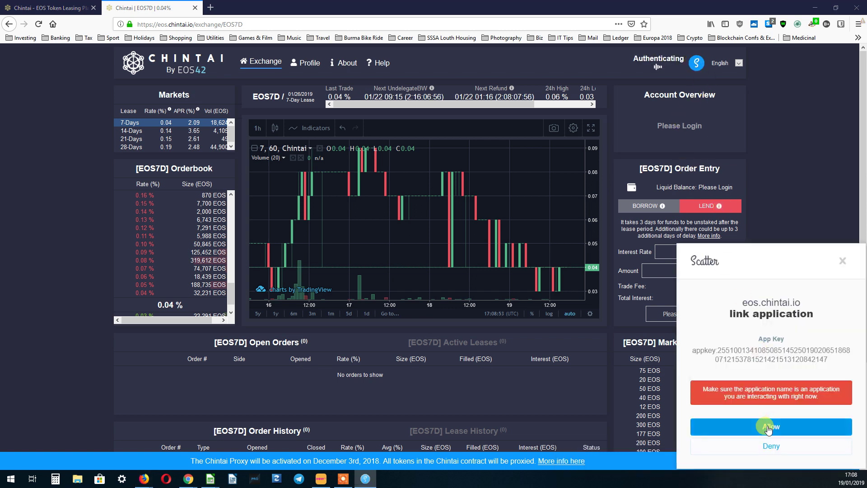
click(767, 425)
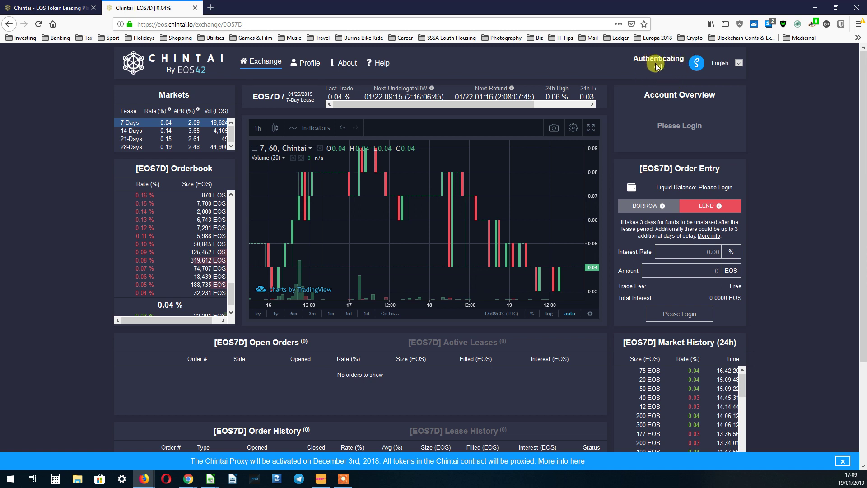
click(38, 24)
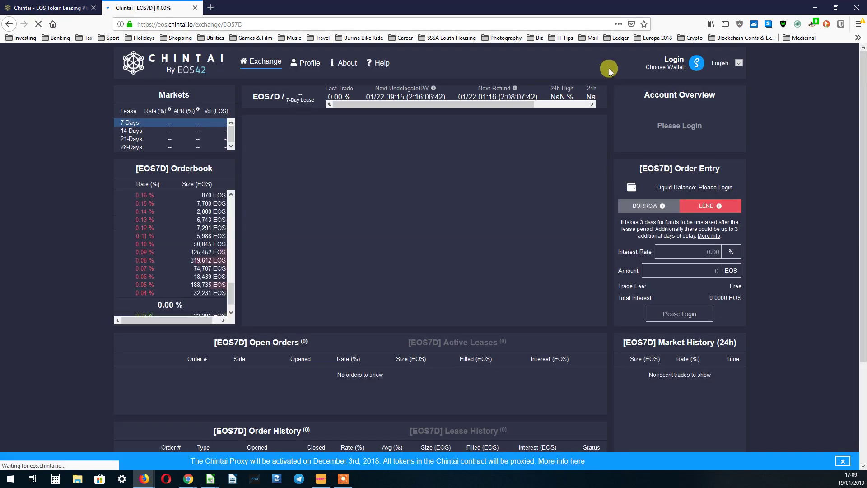
click(694, 70)
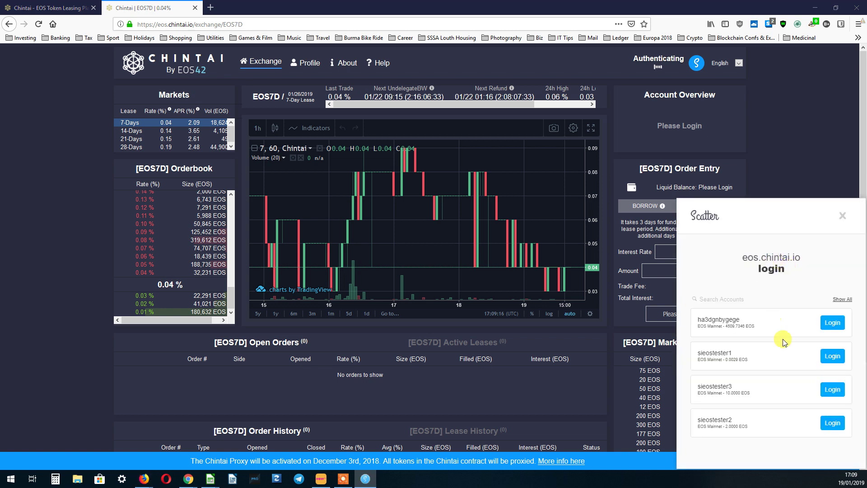
click(831, 324)
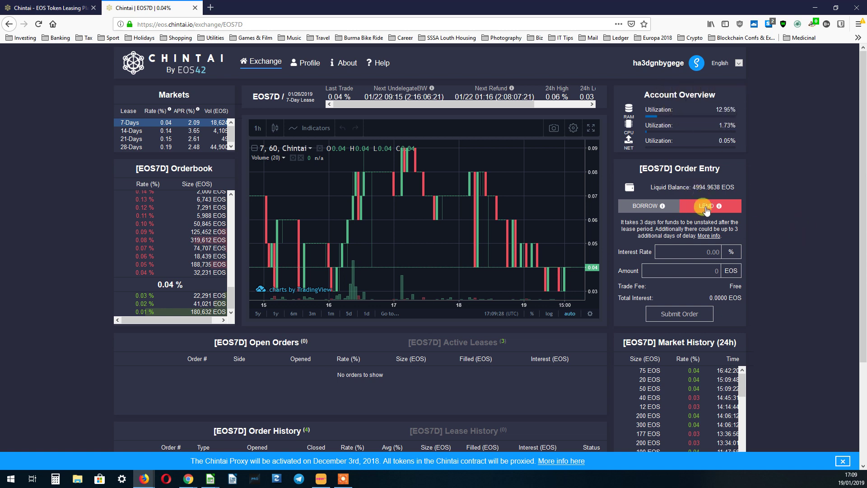
Examine the 7-day lease order entry, the market rates for each lease length, and the account's order history
click(699, 251)
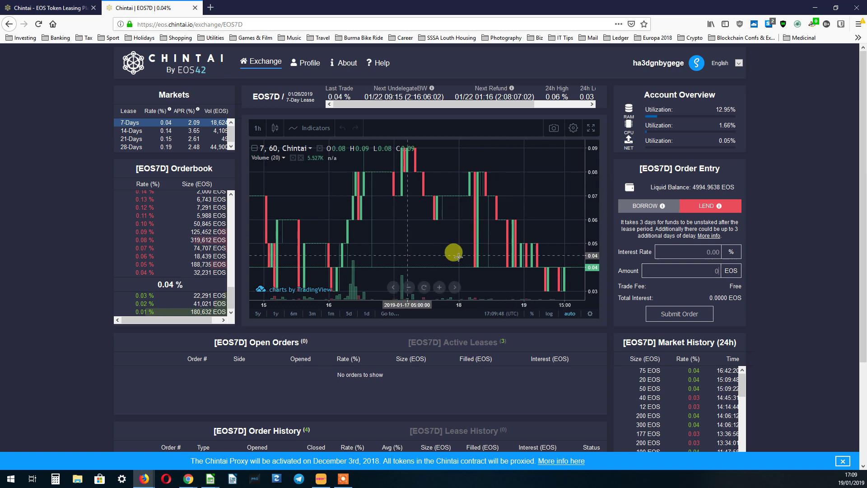
scroll(460, 275, down, 1)
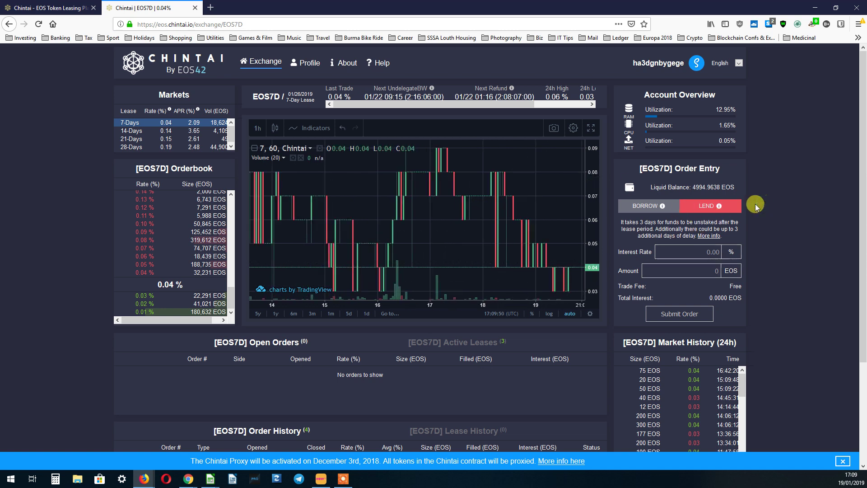
scroll(756, 206, down, 2)
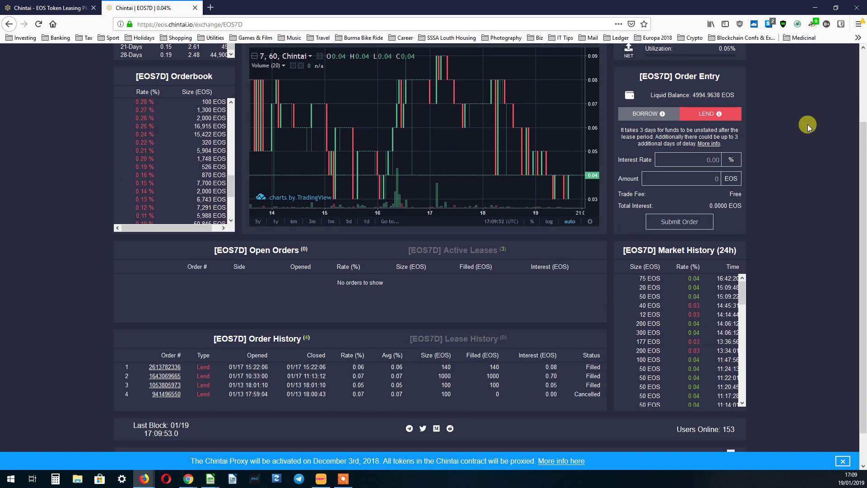
scroll(808, 126, up, 2)
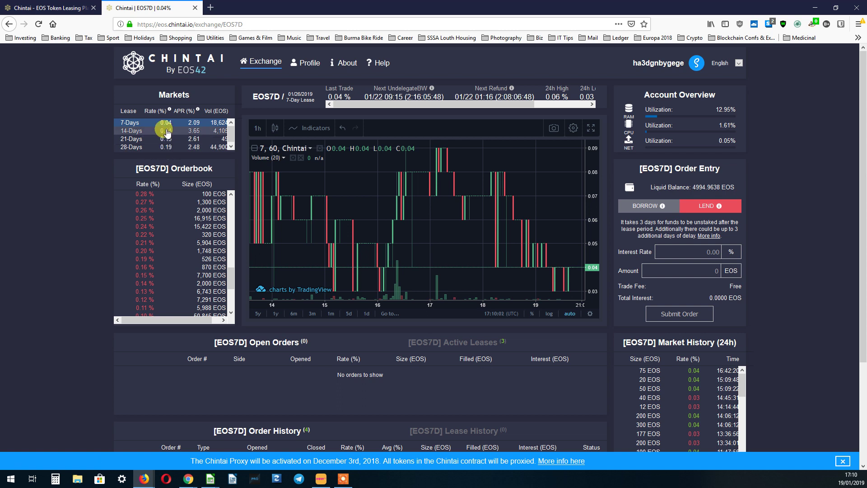
mouse_move(171, 110)
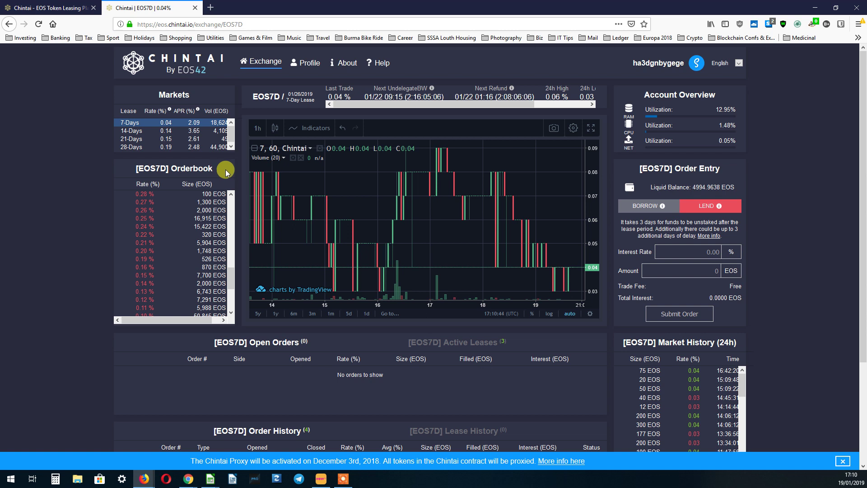
scroll(228, 173, down, 2)
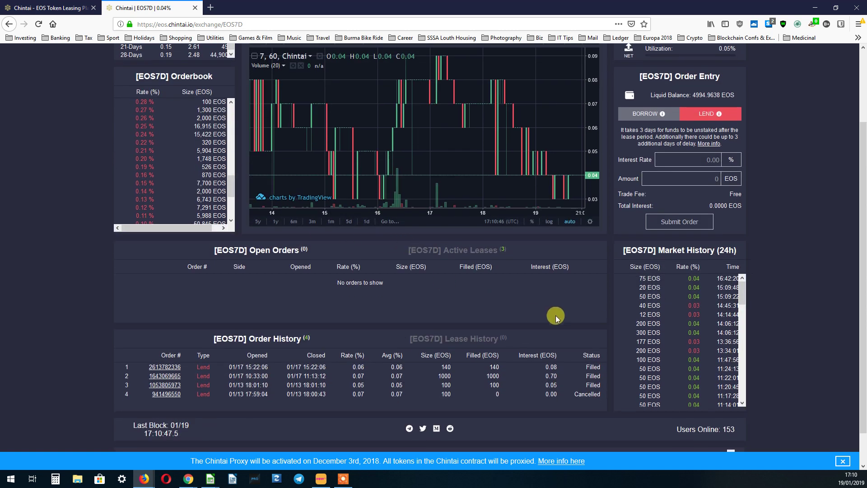
scroll(230, 271, up, 2)
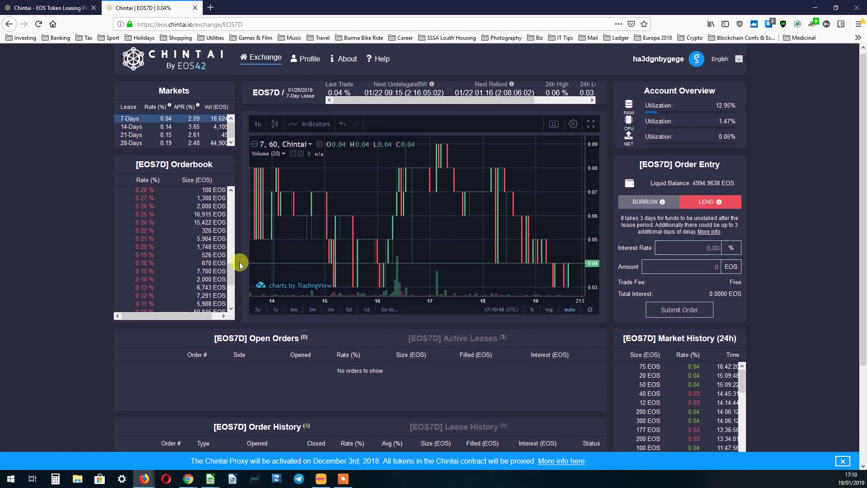
Set the EOS7D chart's interval to 1 day and inspect its full price history in full screen
scroll(410, 216, down, 4)
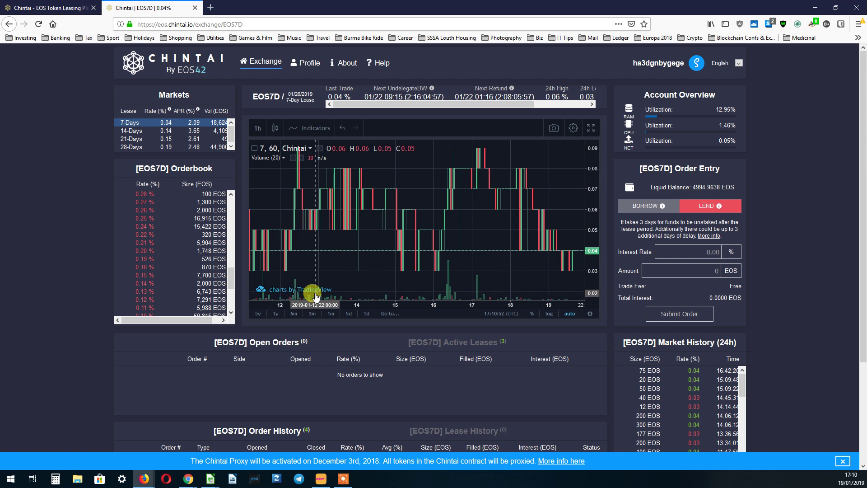
click(262, 130)
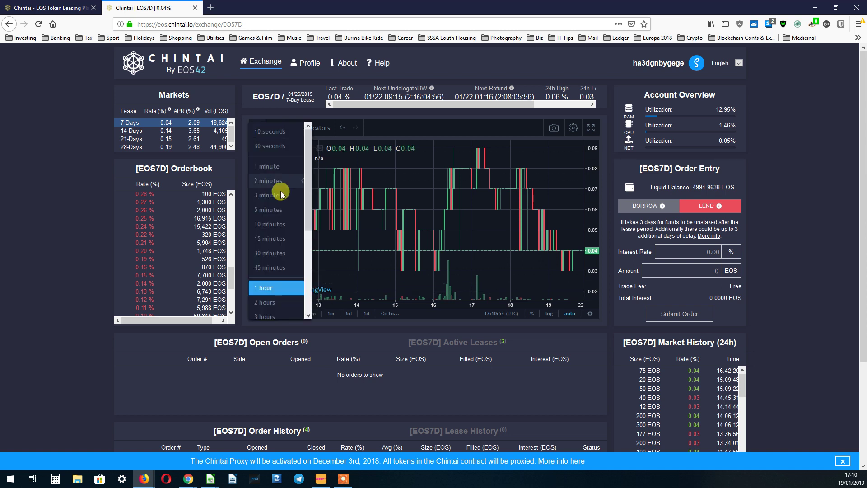
scroll(275, 296, down, 3)
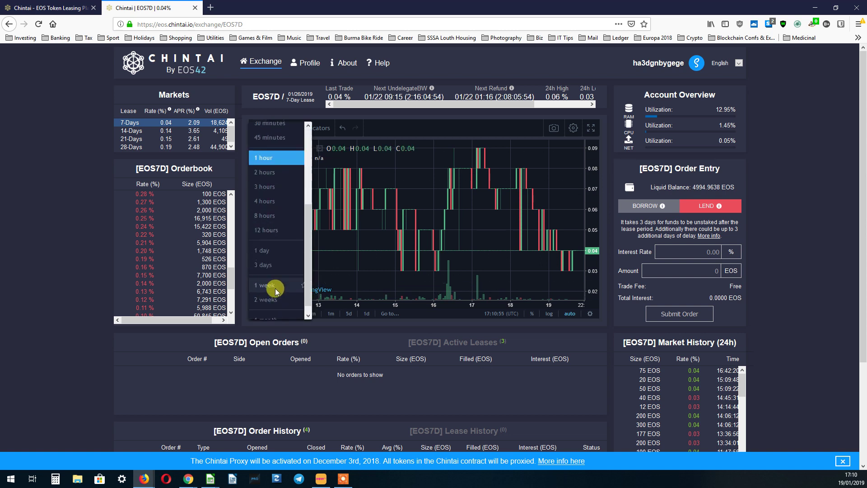
click(275, 254)
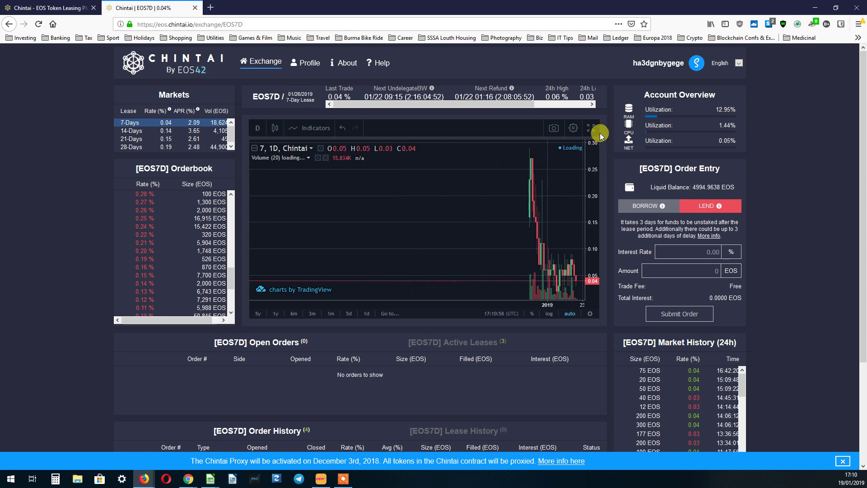
click(588, 127)
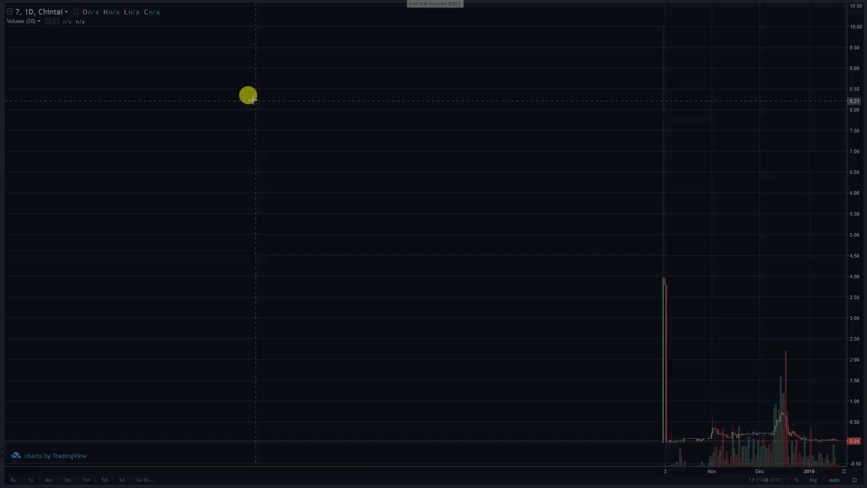
key(Escape)
Show the active EOS7D leases and check the first lease's transaction details on Bloks.io
scroll(316, 275, down, 2)
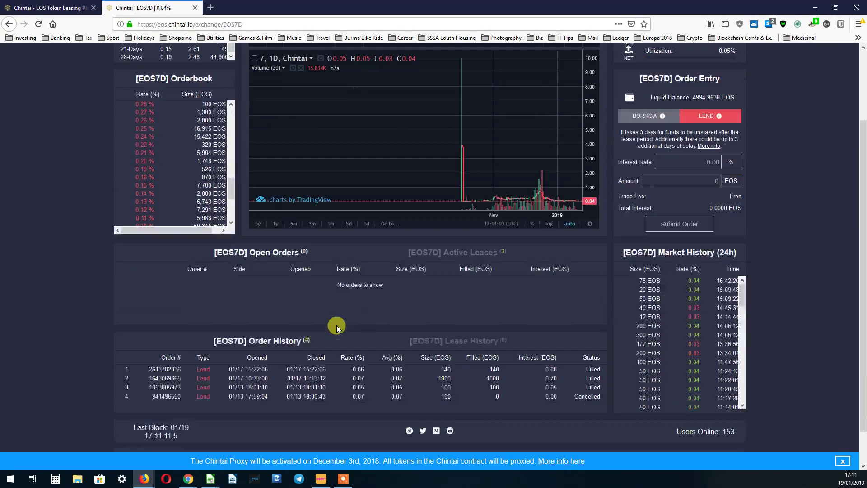
scroll(395, 273, down, 1)
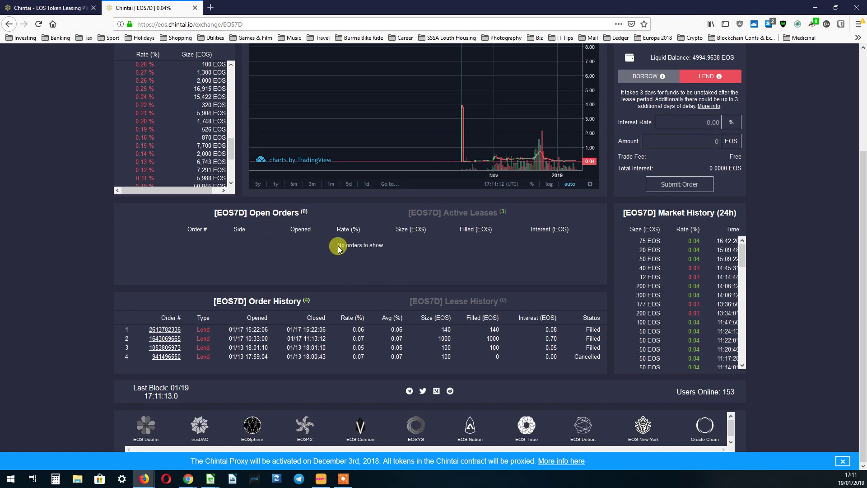
click(450, 218)
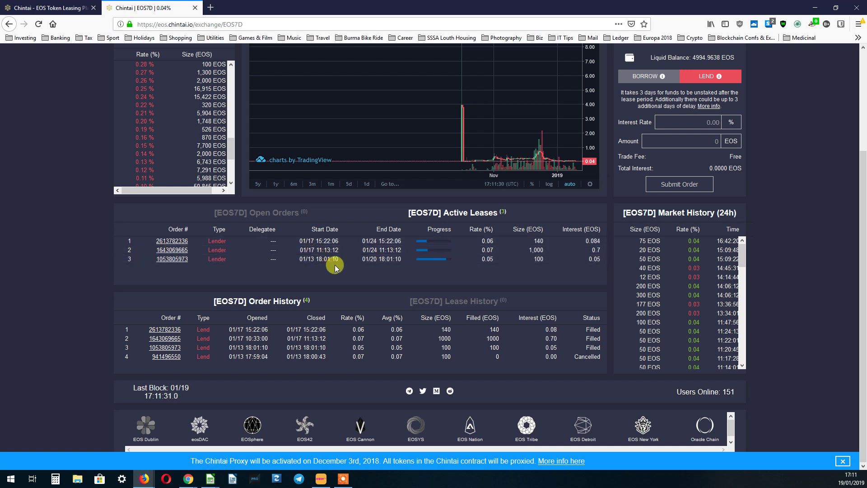
click(169, 240)
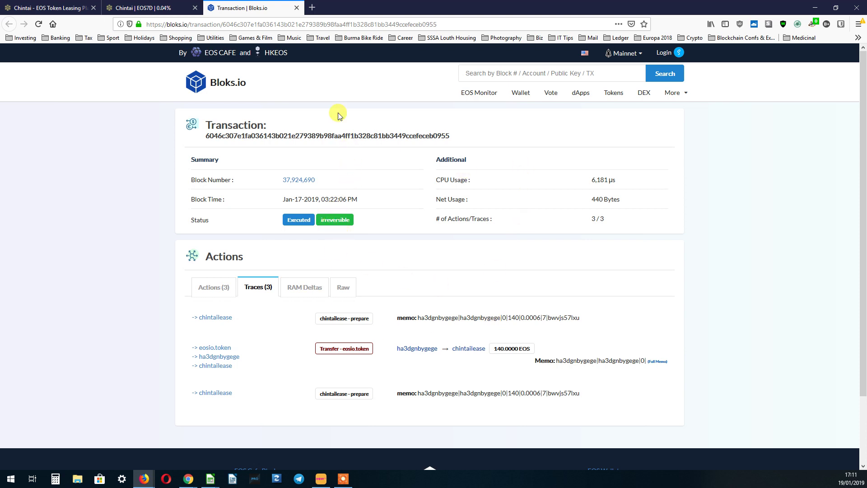
click(296, 7)
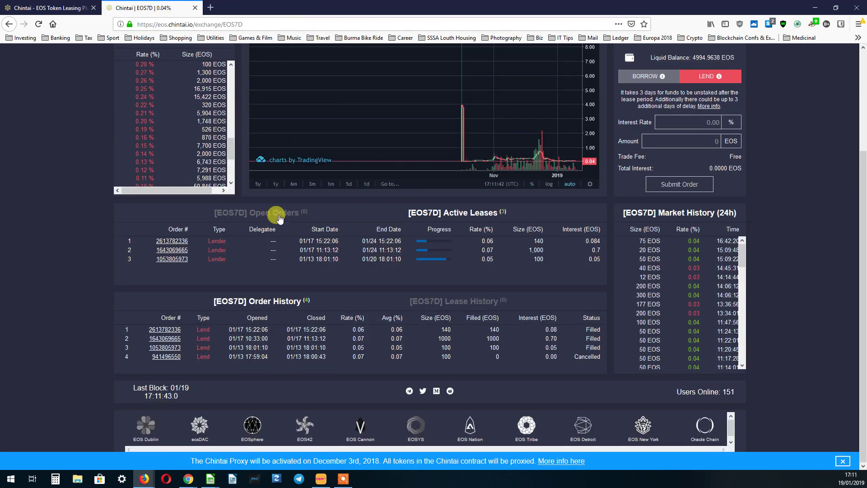
Review the active leases and the EOS7D daily chart over a longer time range
mouse_move(452, 246)
scroll(277, 178, up, 5)
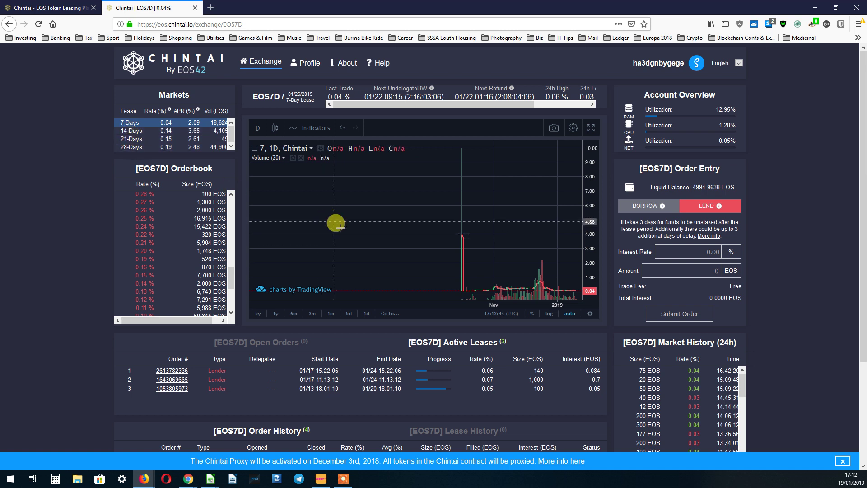
scroll(332, 225, down, 3)
scroll(766, 240, down, 3)
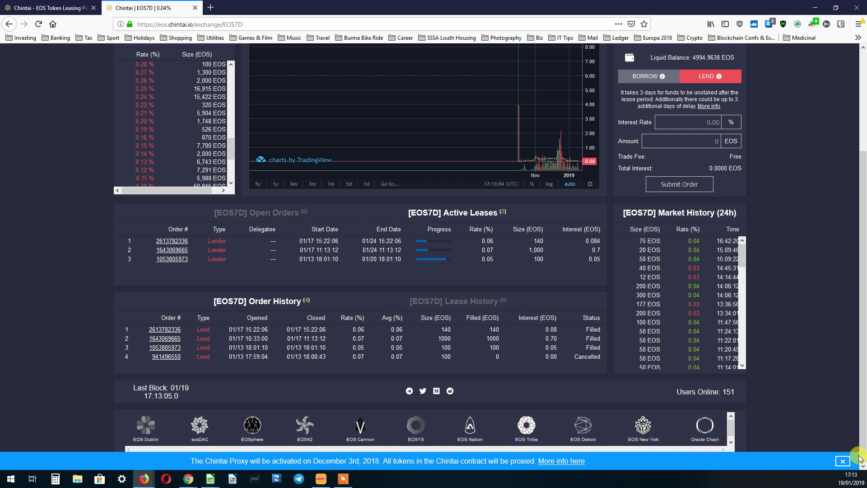
Dismiss the Chintai Proxy notice and browse the 24-hour EOS7D market history
click(842, 460)
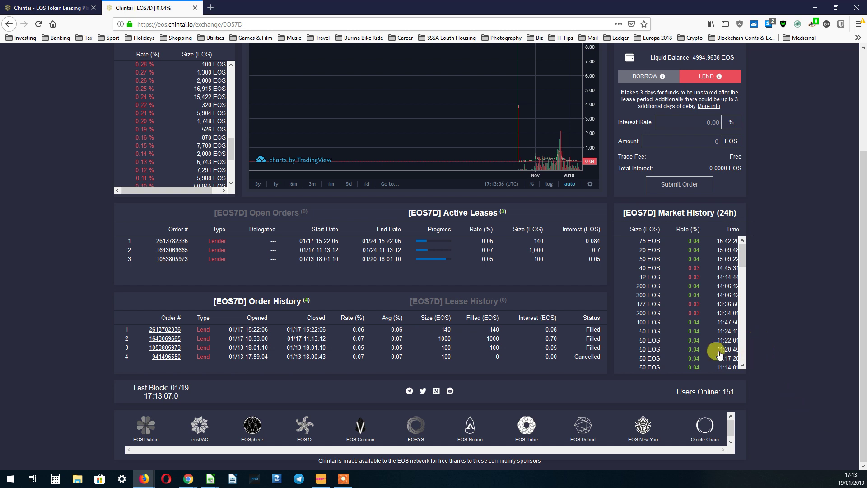
scroll(690, 273, down, 1)
scroll(689, 280, down, 4)
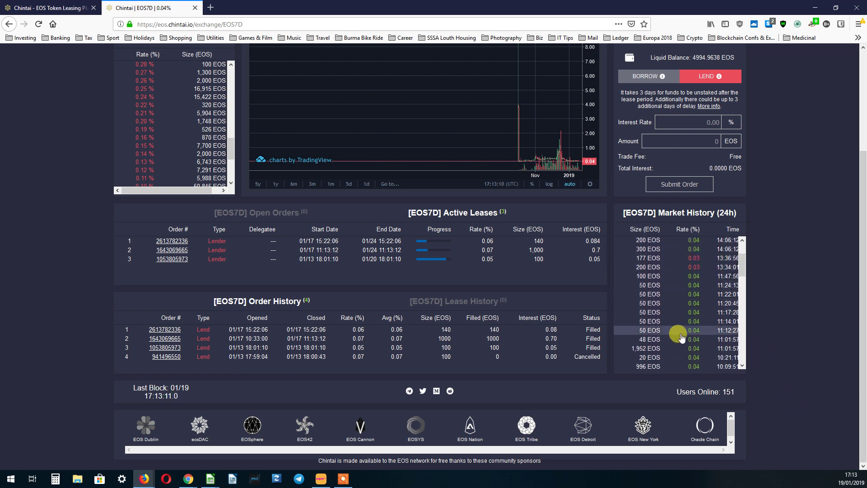
Review the latest EOS7D market history and the EOS7D orderbook down to its lowest lend and borrow rates
scroll(682, 312, up, 5)
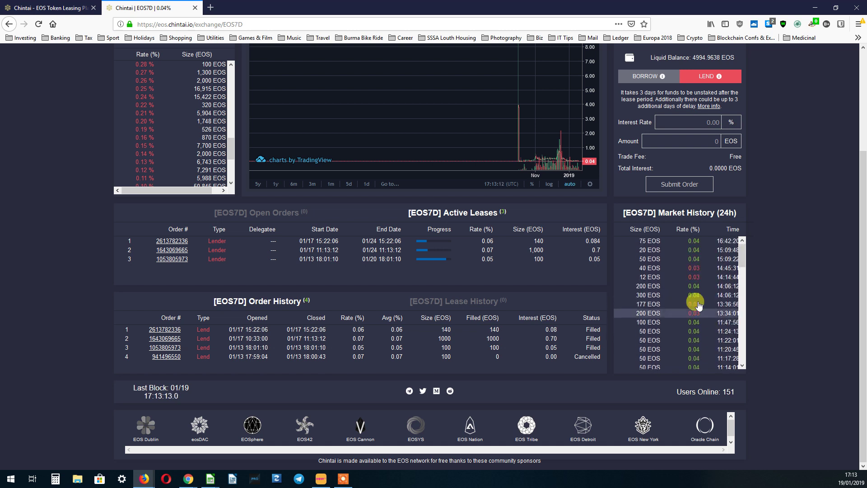
scroll(759, 236, up, 3)
scroll(221, 223, up, 10)
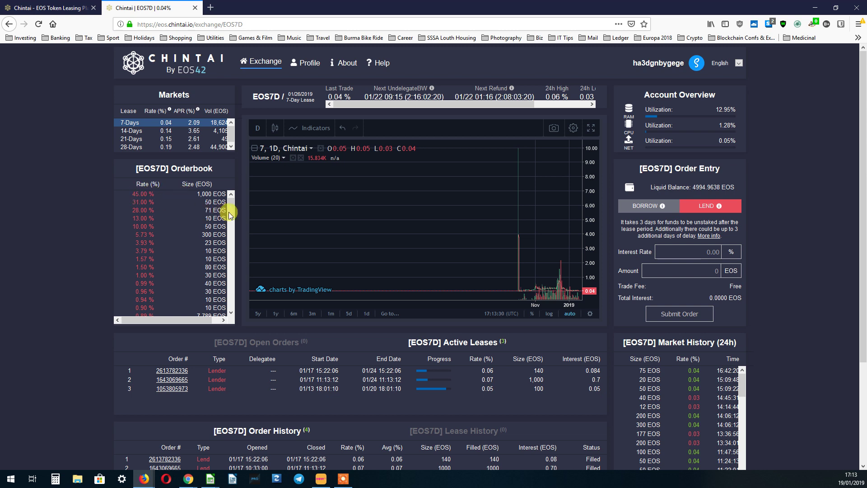
drag(234, 203, 230, 296)
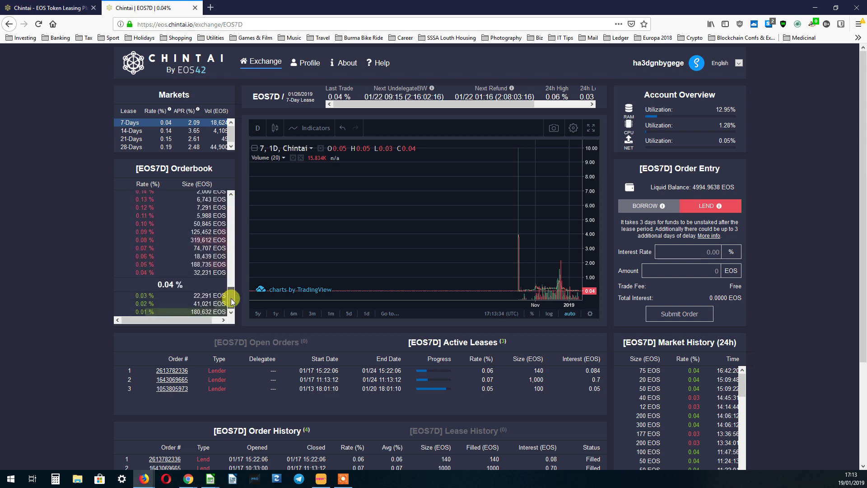
scroll(185, 278, down, 1)
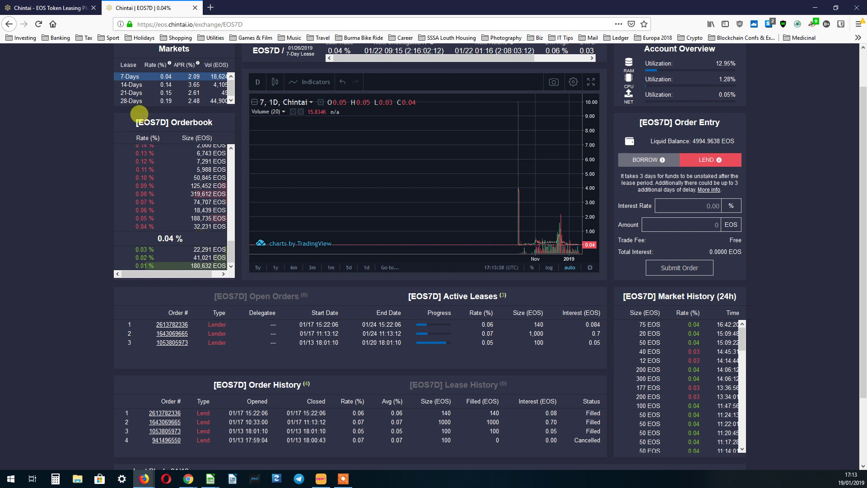
Fill in a lend order on the 14-day market at 0.14 % interest for 3000 EOS
click(135, 85)
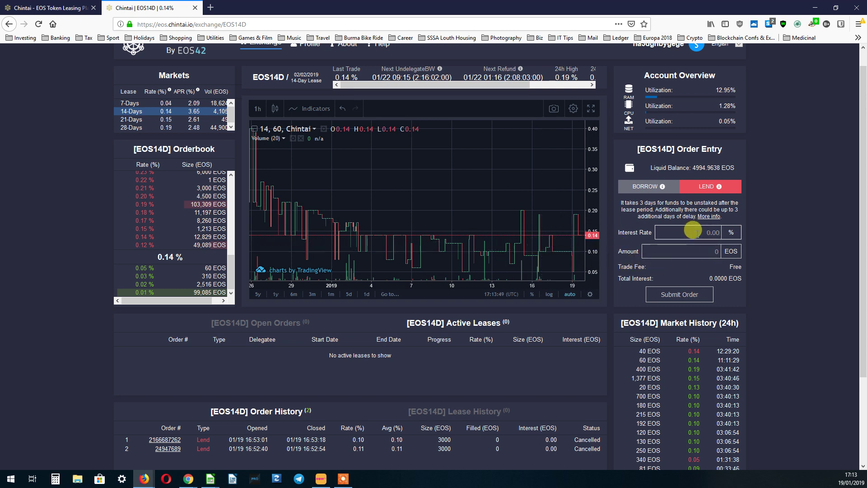
text(14)
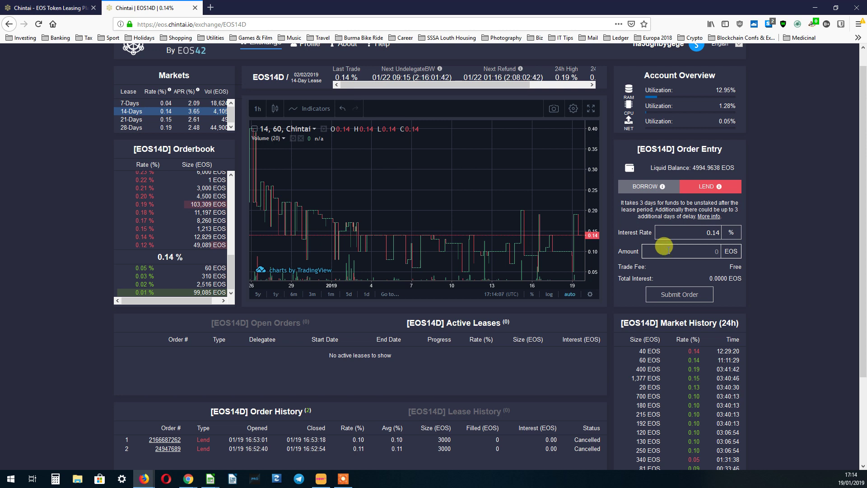
scroll(765, 280, up, 2)
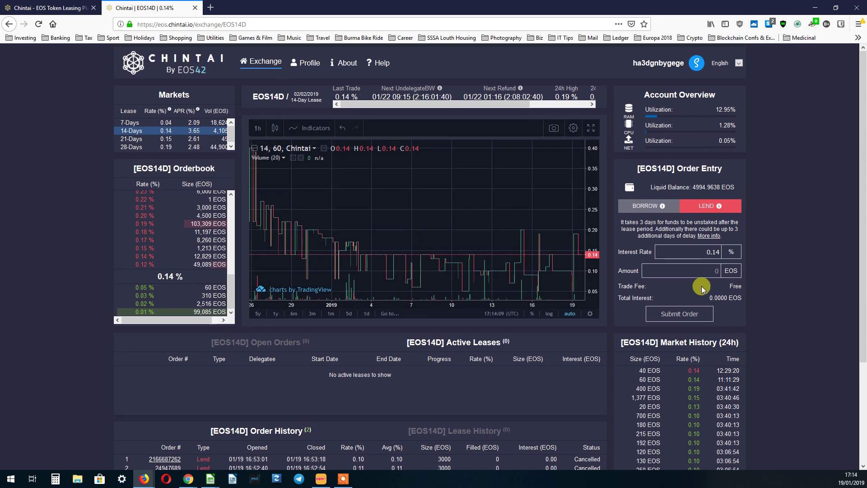
click(689, 270)
text(000)
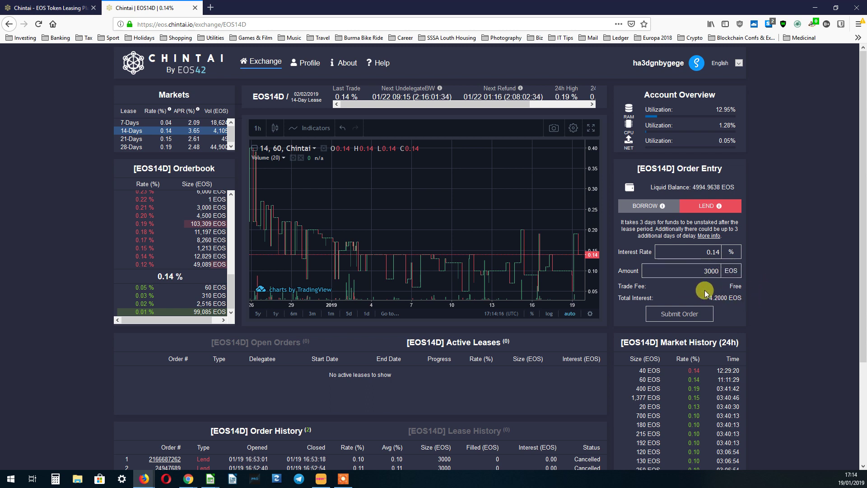
Submit the 14-day lend order with approval in Scatter, and check it among the EOS14D open orders
click(673, 319)
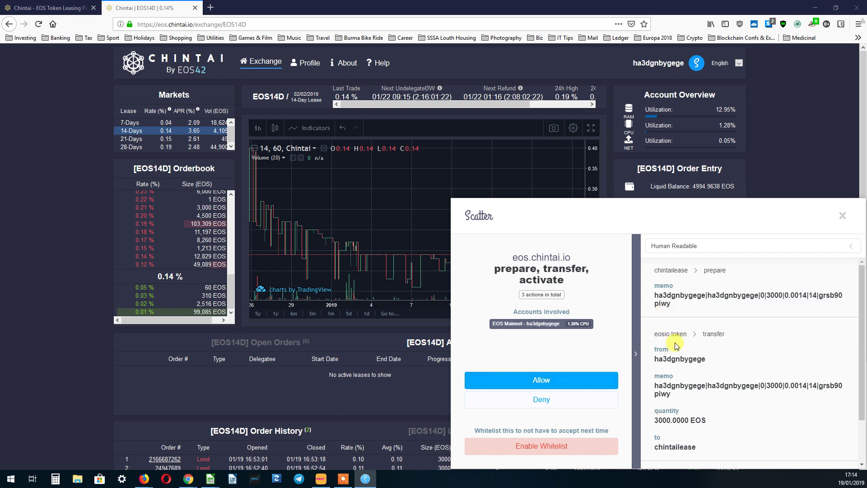
click(560, 381)
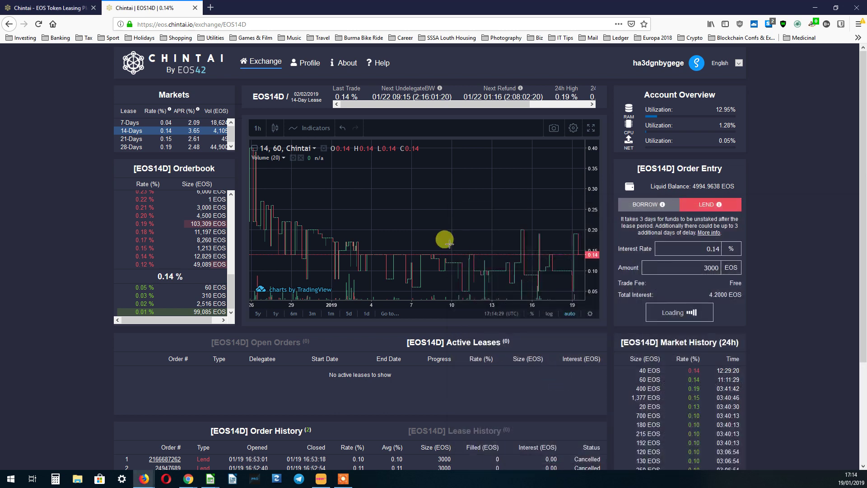
click(249, 342)
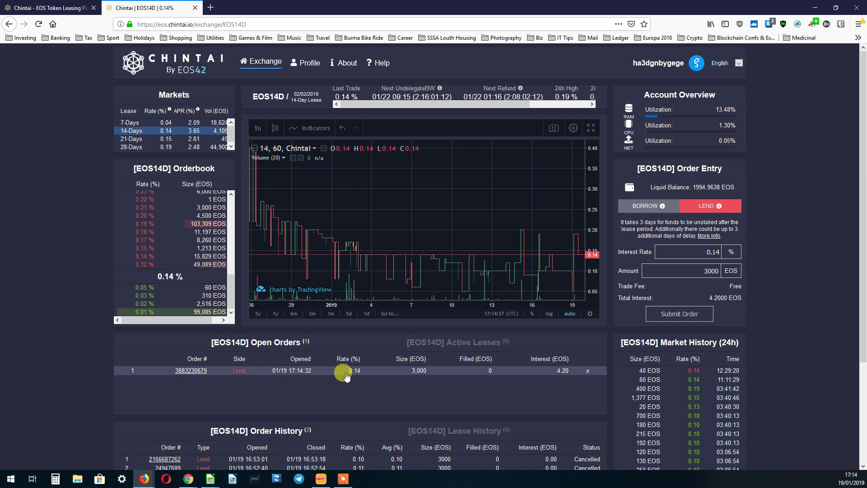
scroll(346, 376, down, 2)
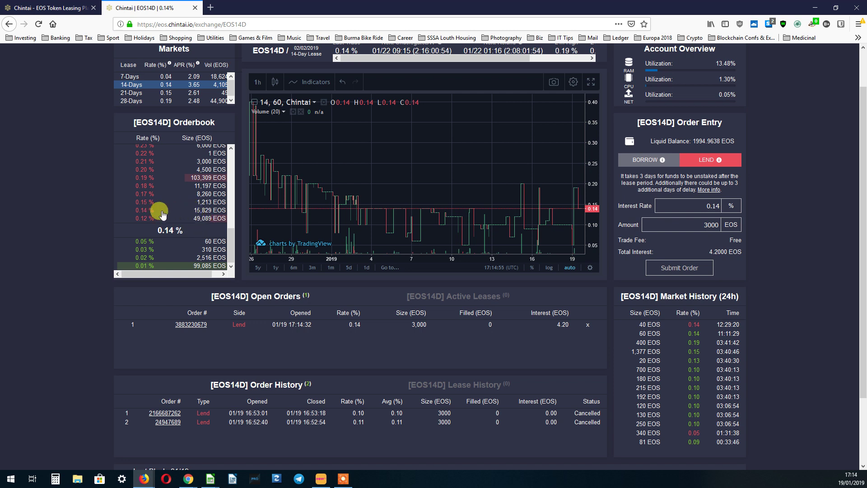
Fill in a lend order on the 7-day market at 0.03 % interest for 10 EOS
scroll(594, 167, up, 1)
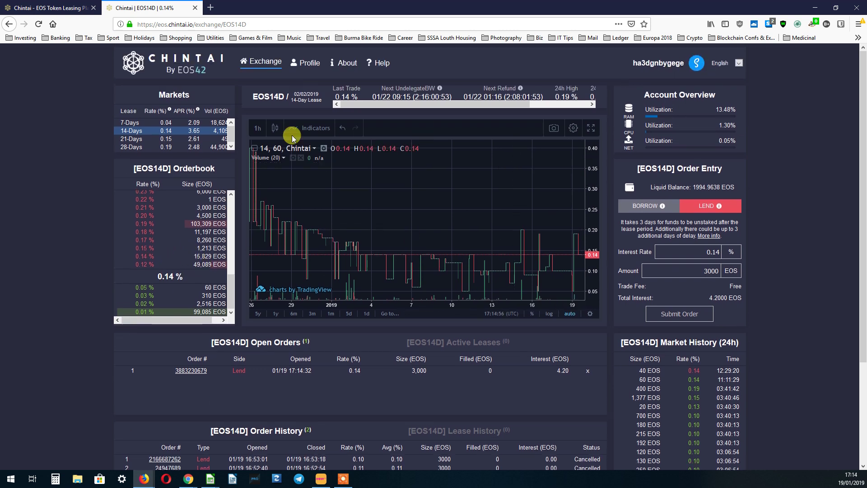
click(131, 123)
scroll(135, 131, down, 1)
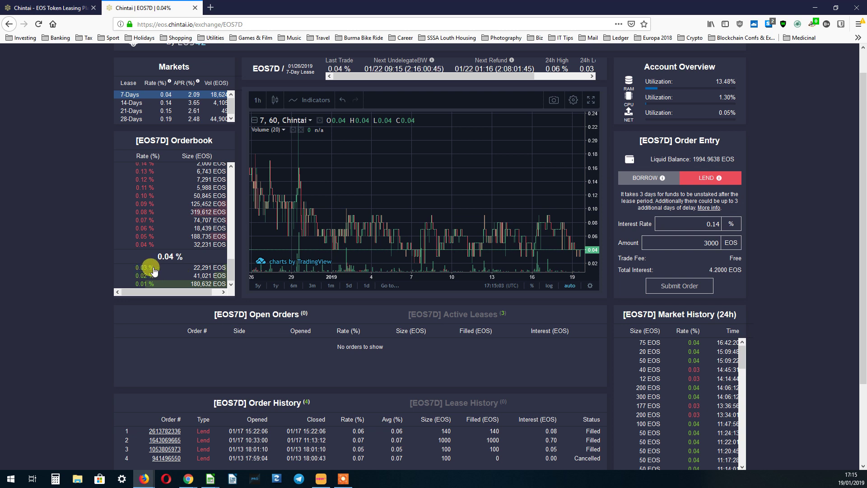
drag(665, 222, 737, 221)
text(03)
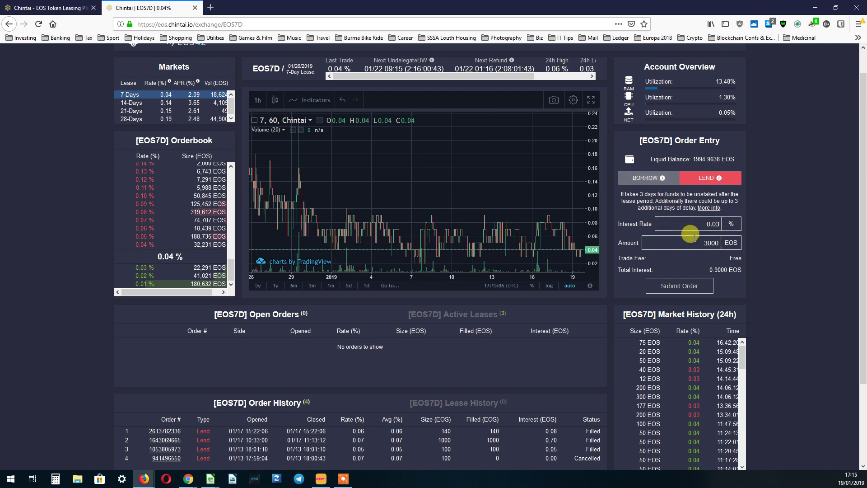
drag(691, 242, 721, 234)
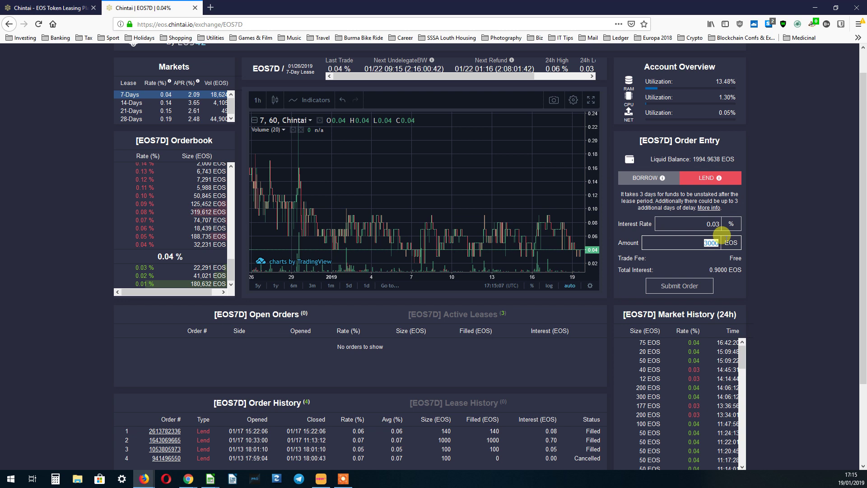
text(10)
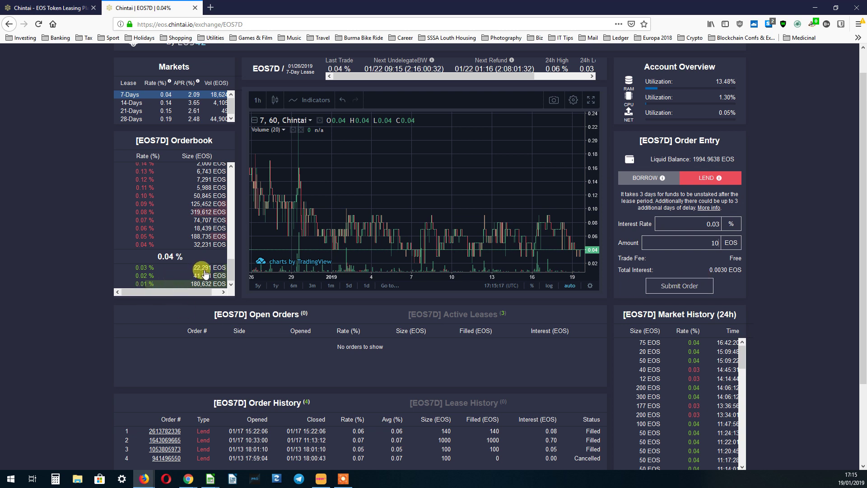
Submit the 7-day lend order with approval in Scatter, and review the EOS7D active leases
click(666, 288)
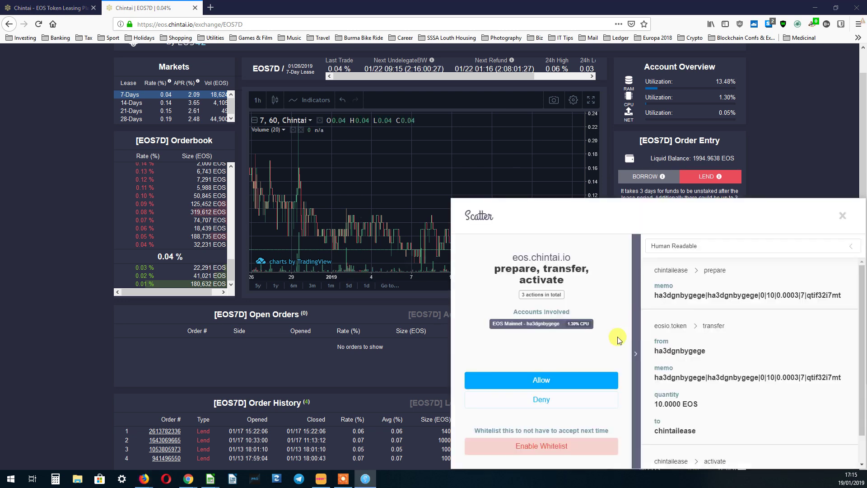
click(559, 382)
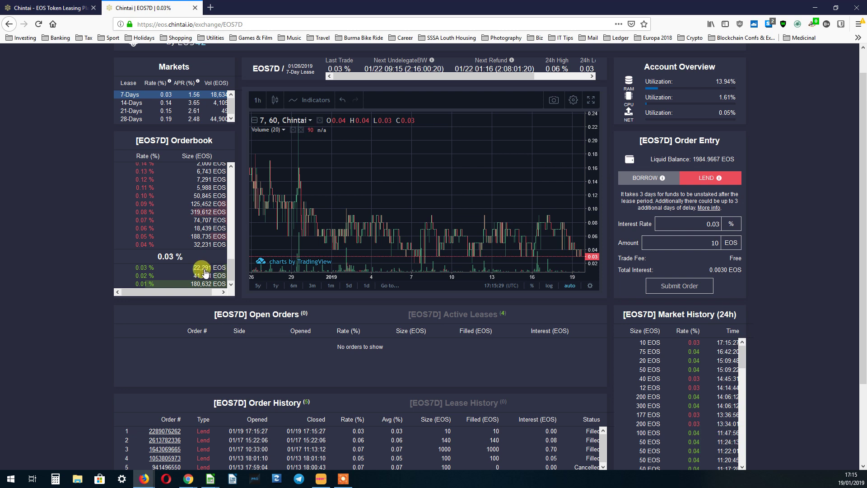
click(443, 315)
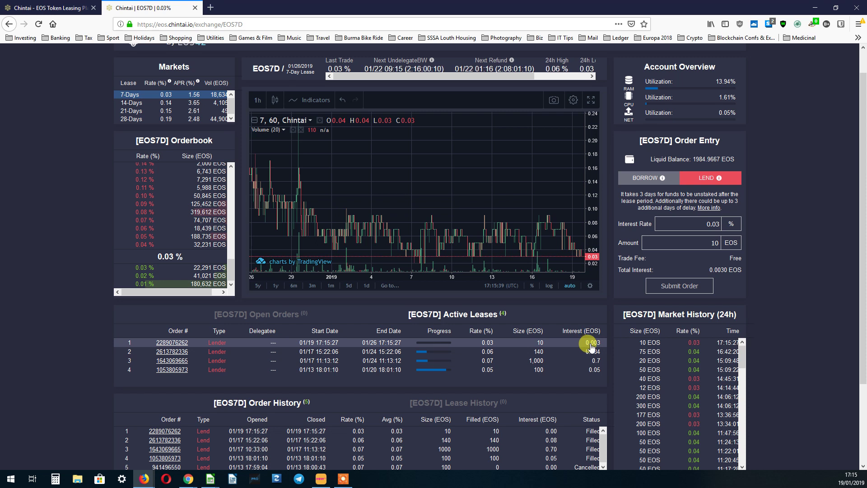
scroll(760, 296, down, 2)
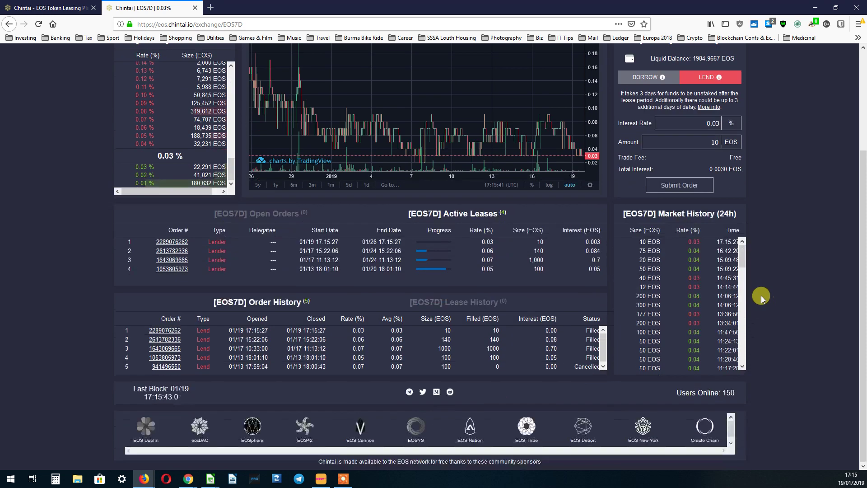
scroll(482, 364, up, 3)
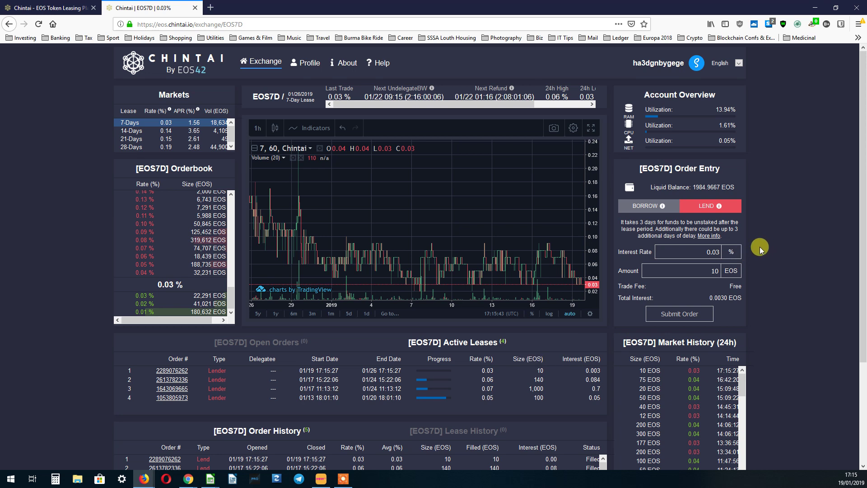
Examine the borrow order form's CPU/NET split and receiver options, and return to the lend form
click(650, 206)
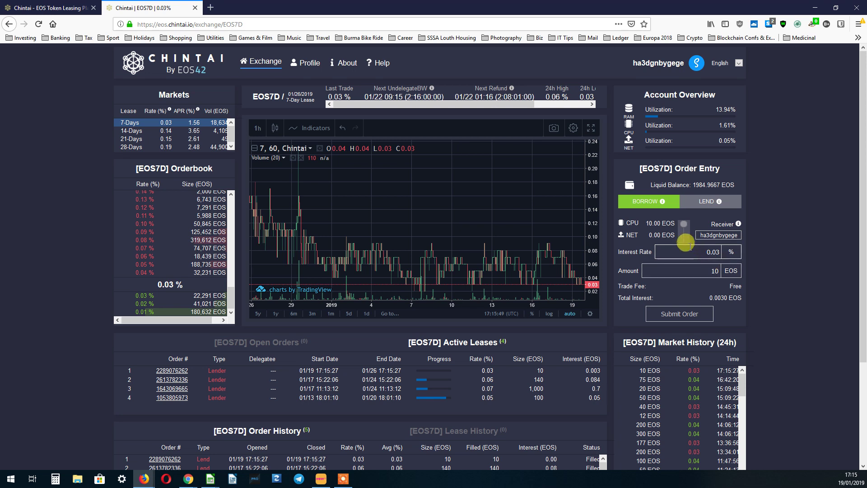
drag(688, 238, 682, 221)
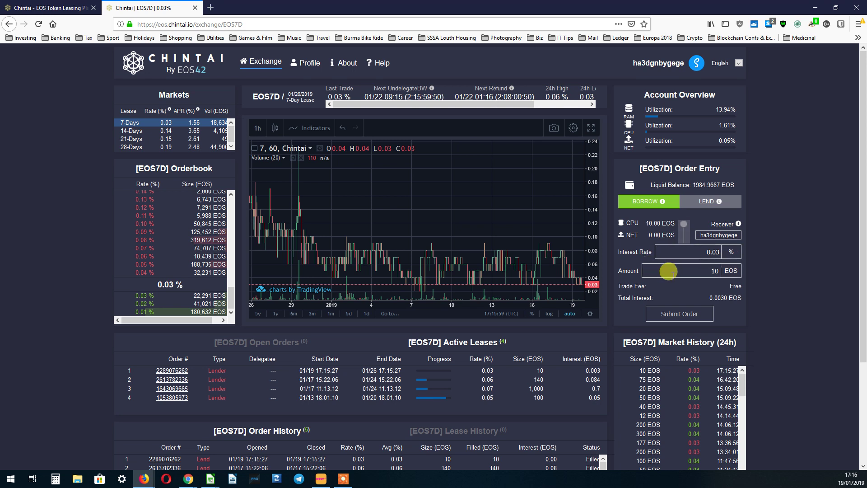
click(699, 204)
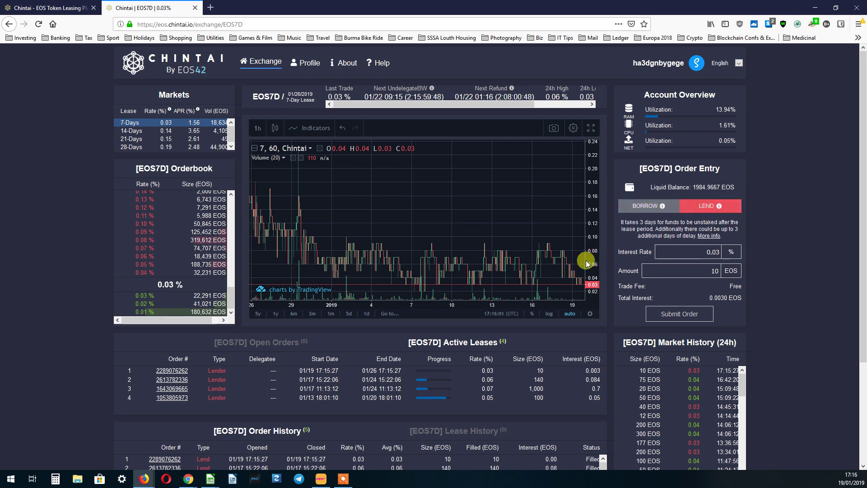
Take a last look at the EOS7D chart and leases, and log out of the Chintai exchange
scroll(541, 275, down, 3)
scroll(496, 363, down, 2)
scroll(496, 363, down, 2)
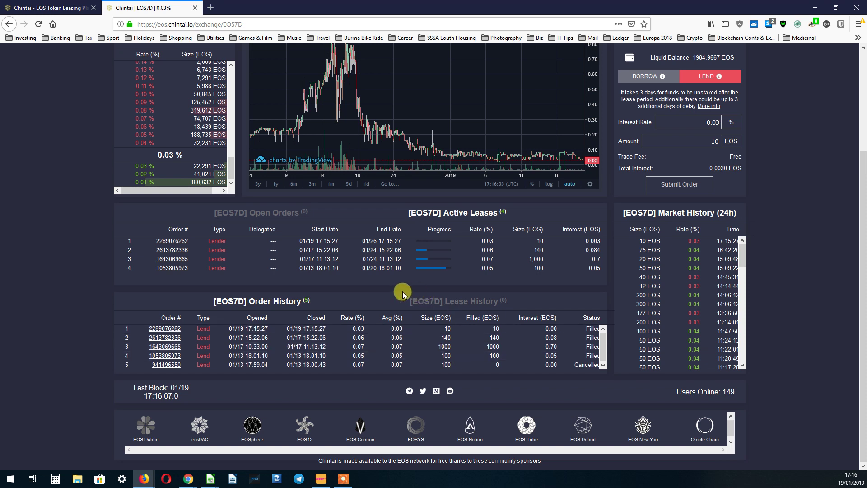
scroll(397, 286, up, 5)
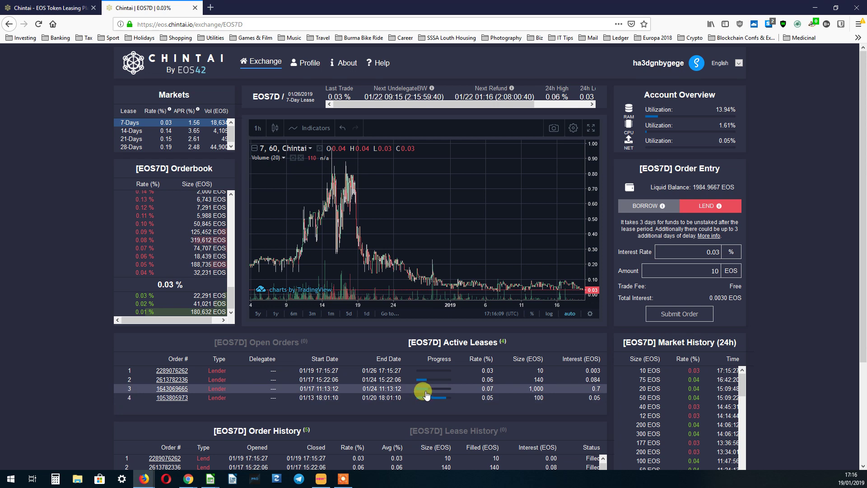
click(675, 66)
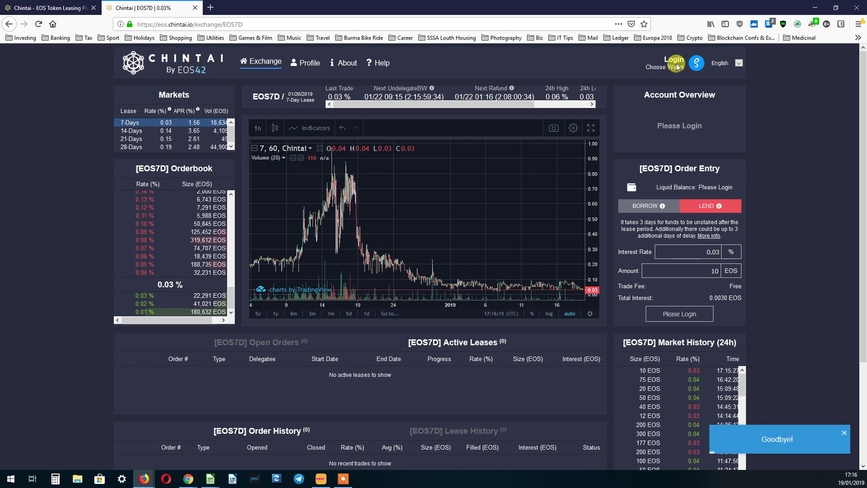
click(343, 478)
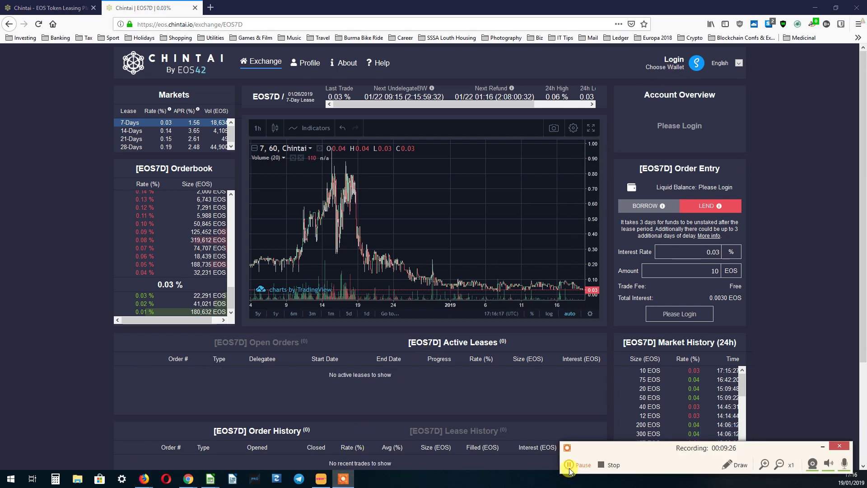